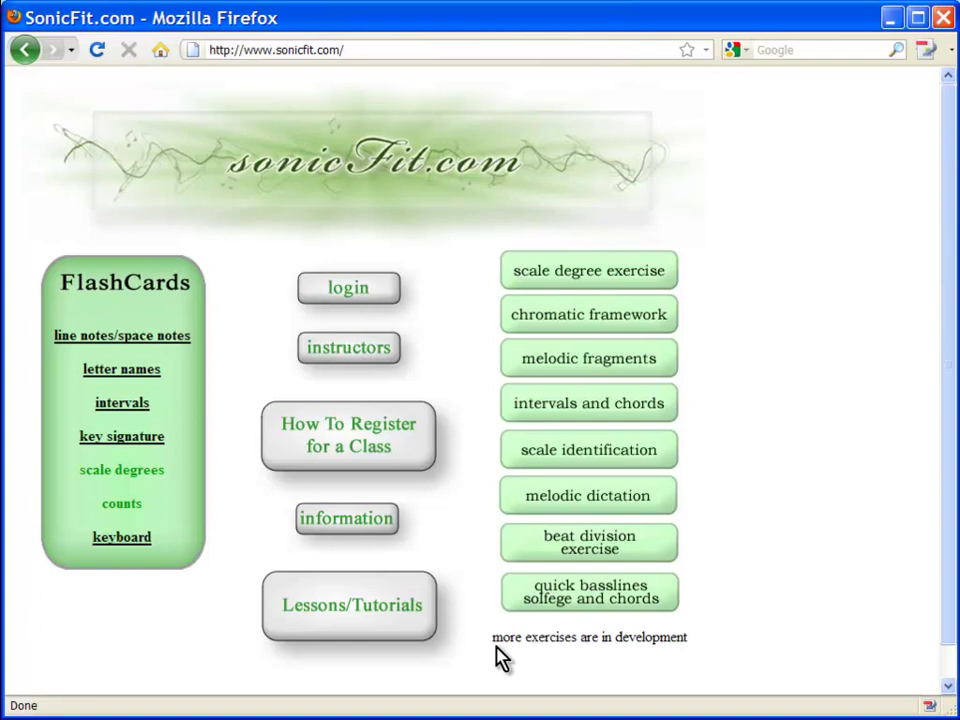
Step: Look at the class registration help page, then return home and open the instructors' login
click(337, 437)
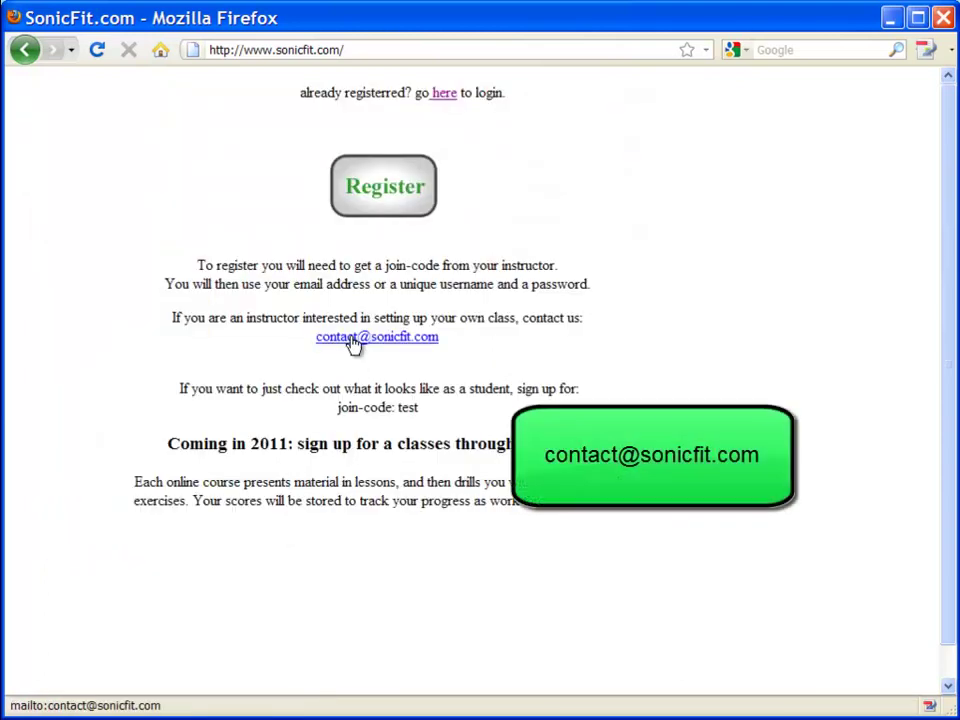
click(30, 58)
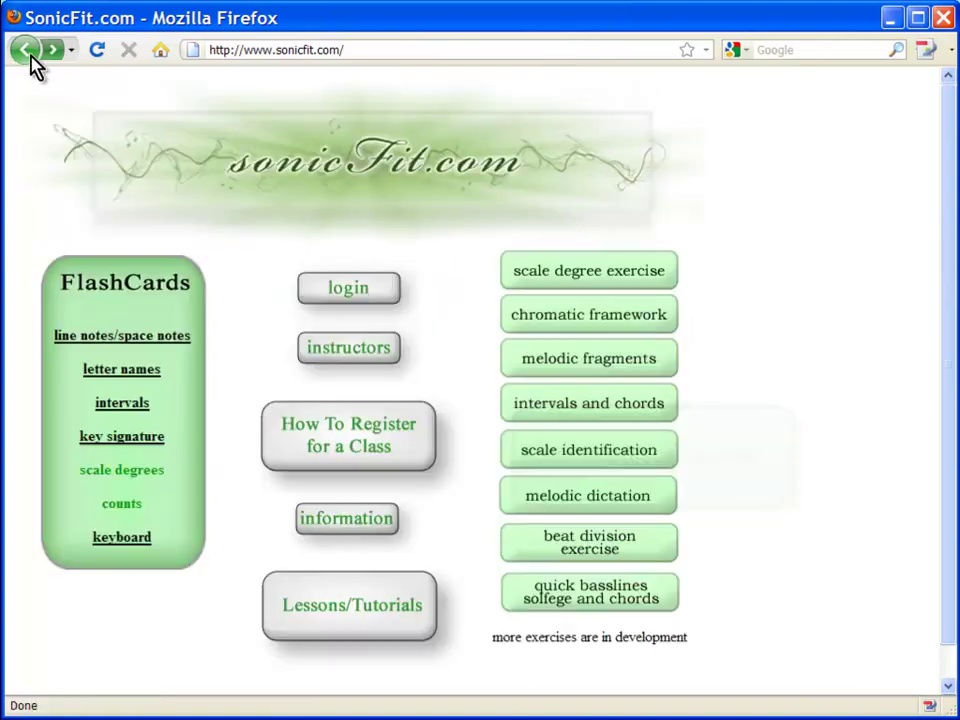
click(358, 356)
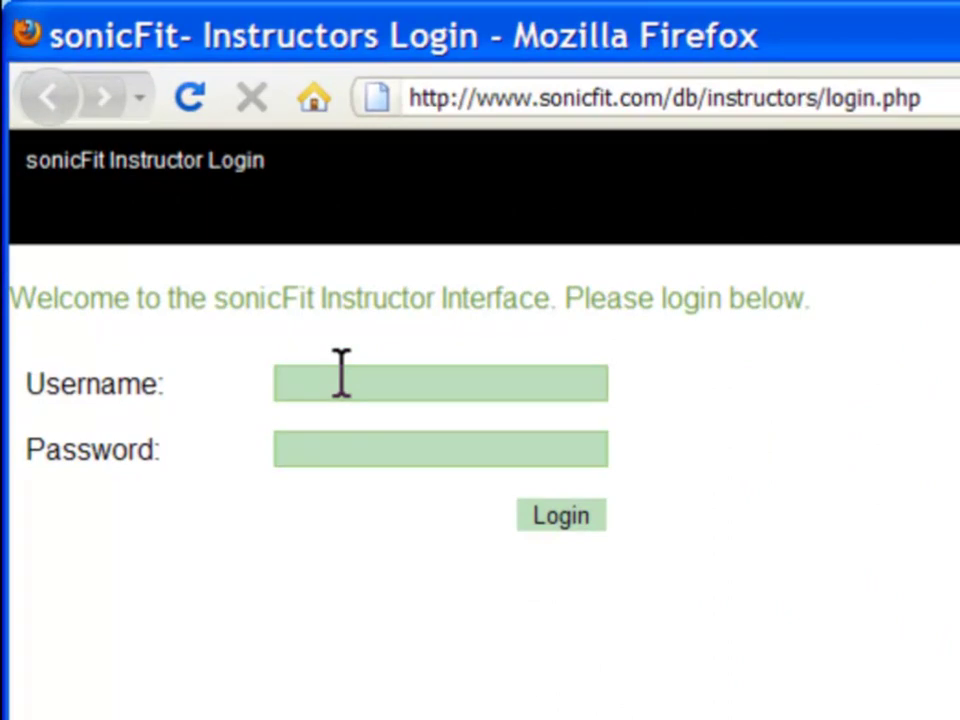
Step: Log in with the instructor username and password to reach My Courses
text(admin)
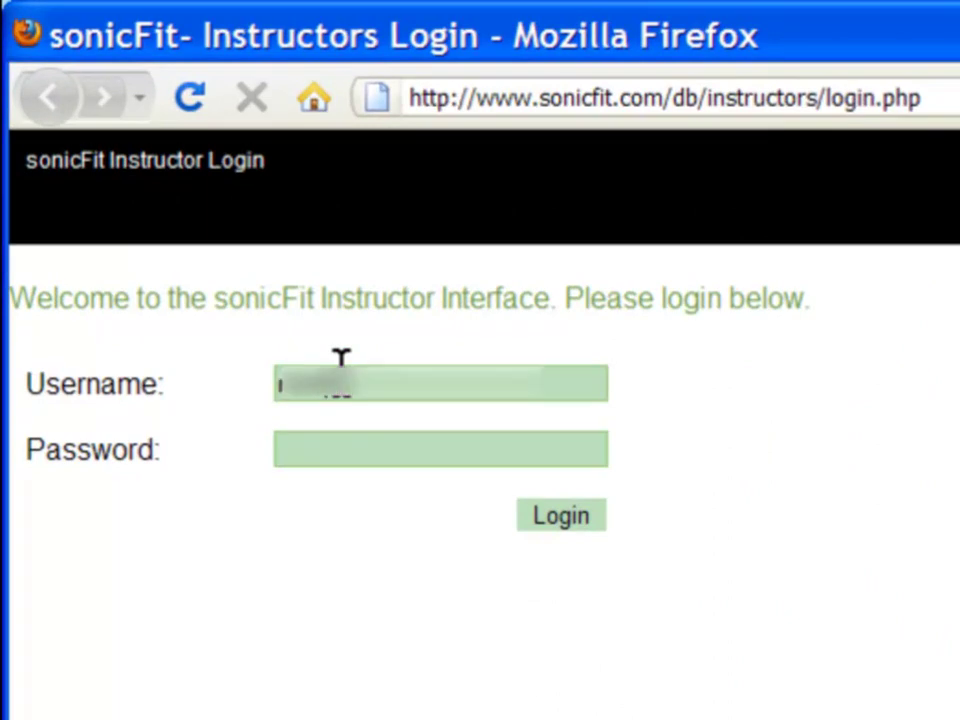
key(Tab)
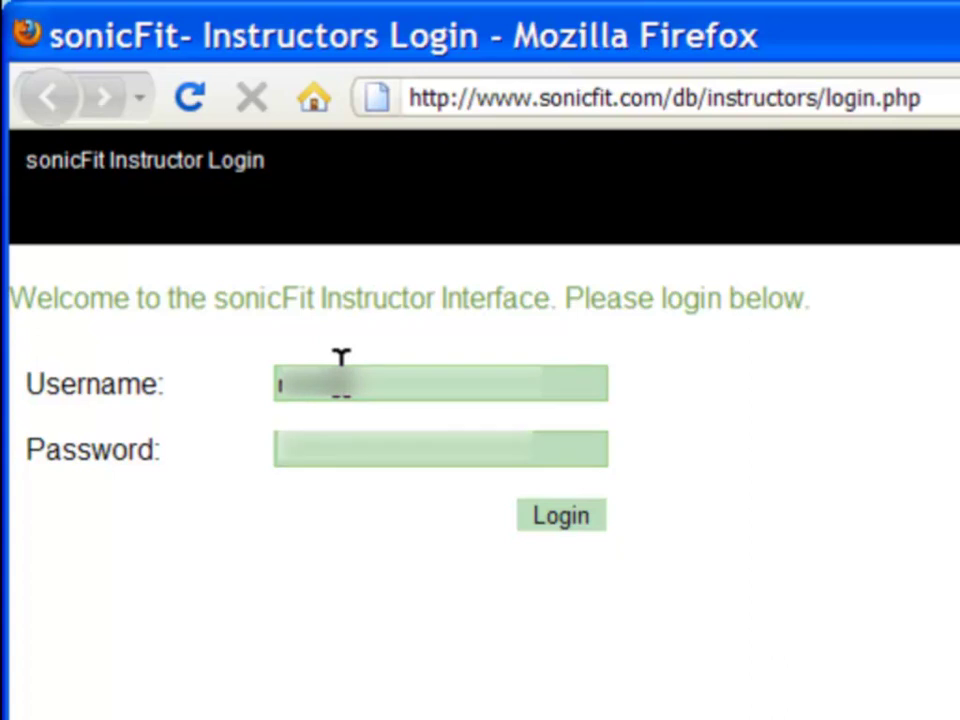
text(password)
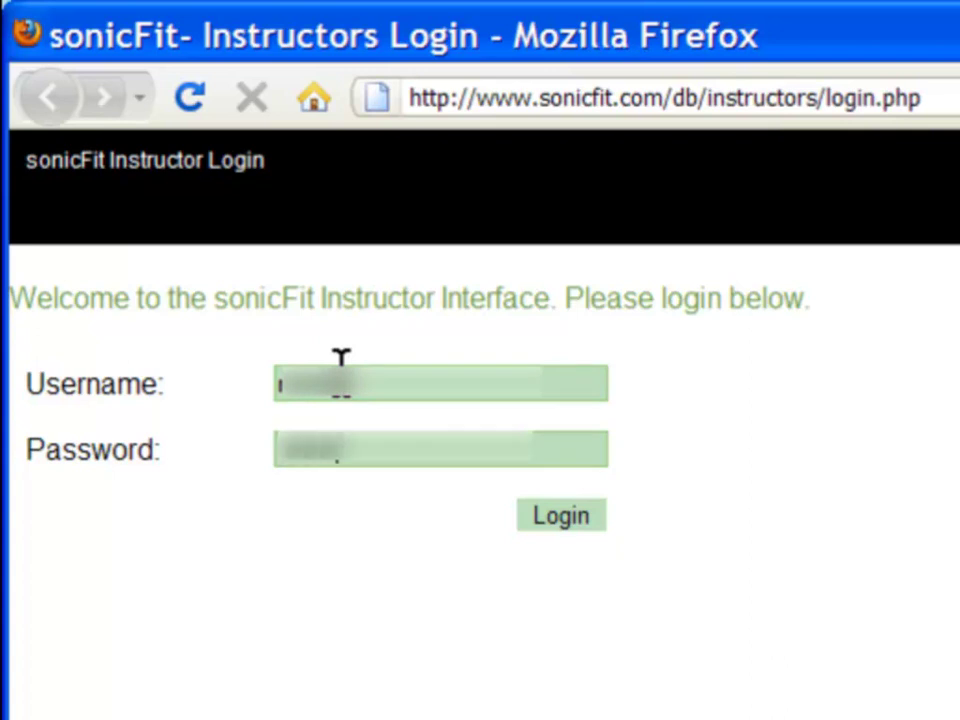
text(1234)
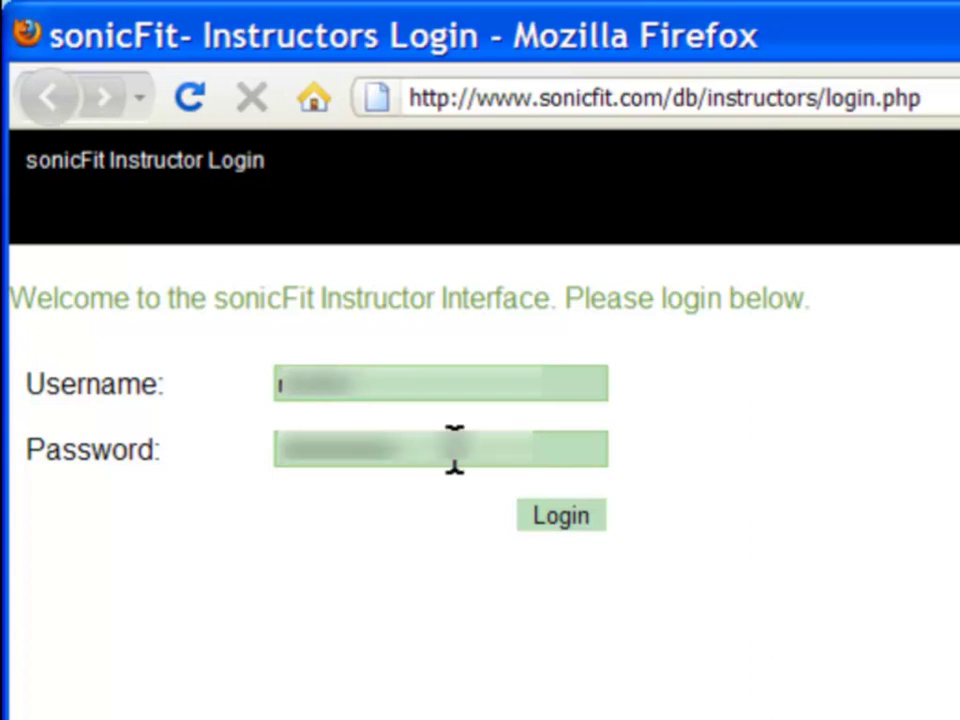
click(548, 515)
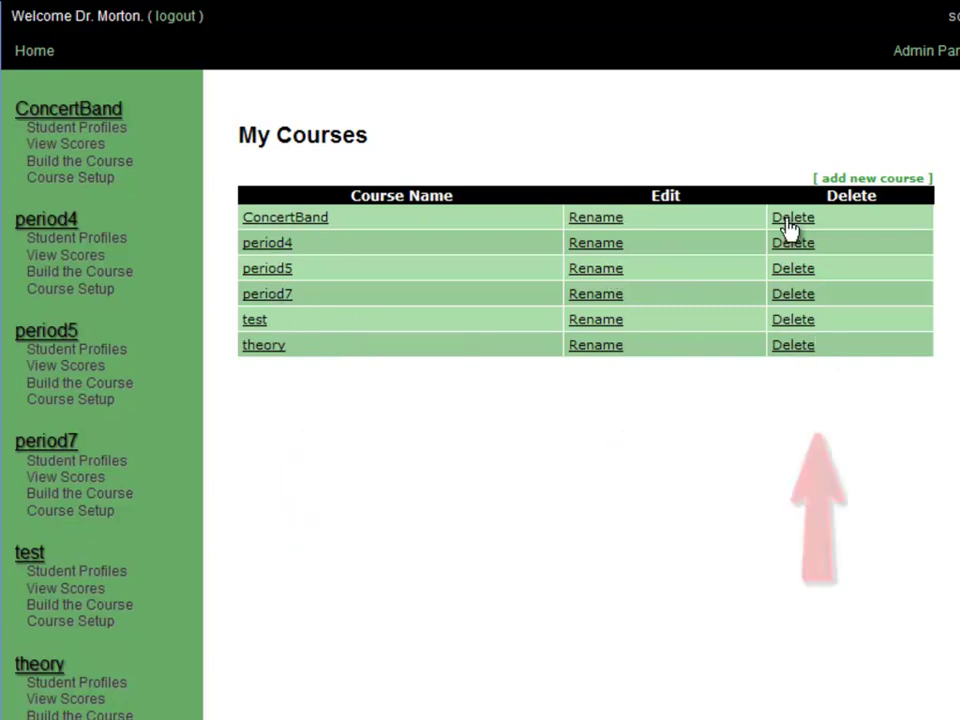
click(873, 180)
text(New Course)
click(881, 187)
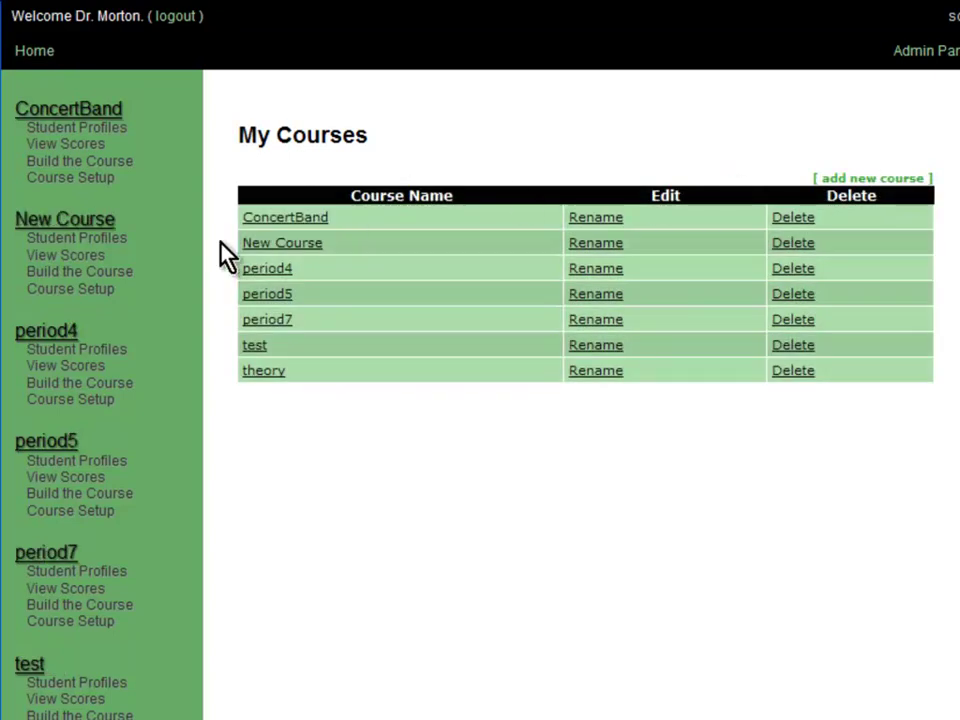
click(796, 245)
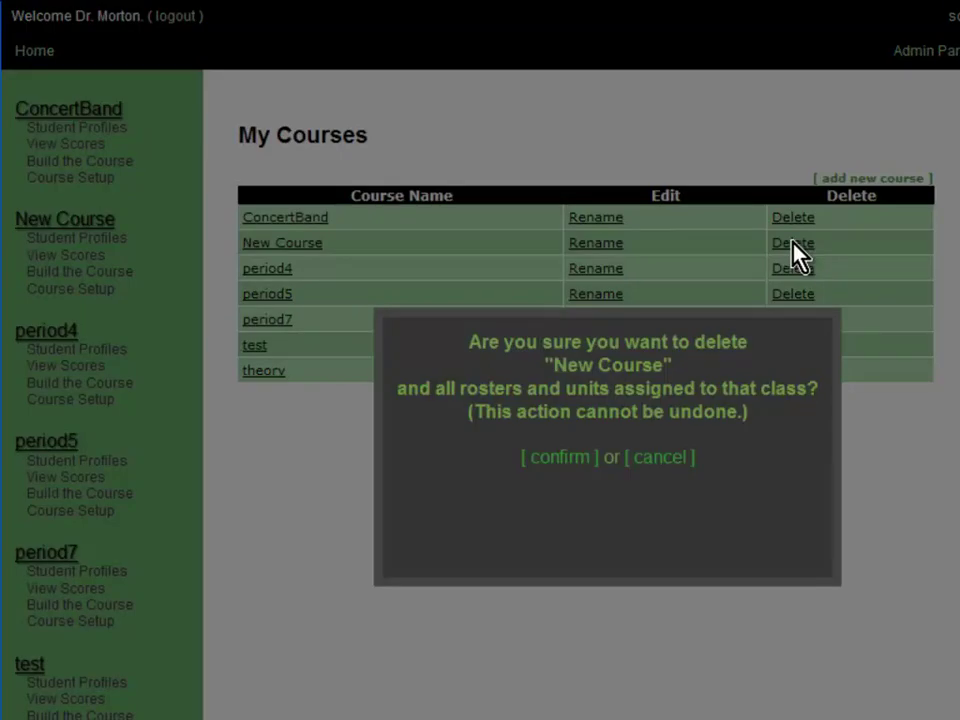
click(579, 460)
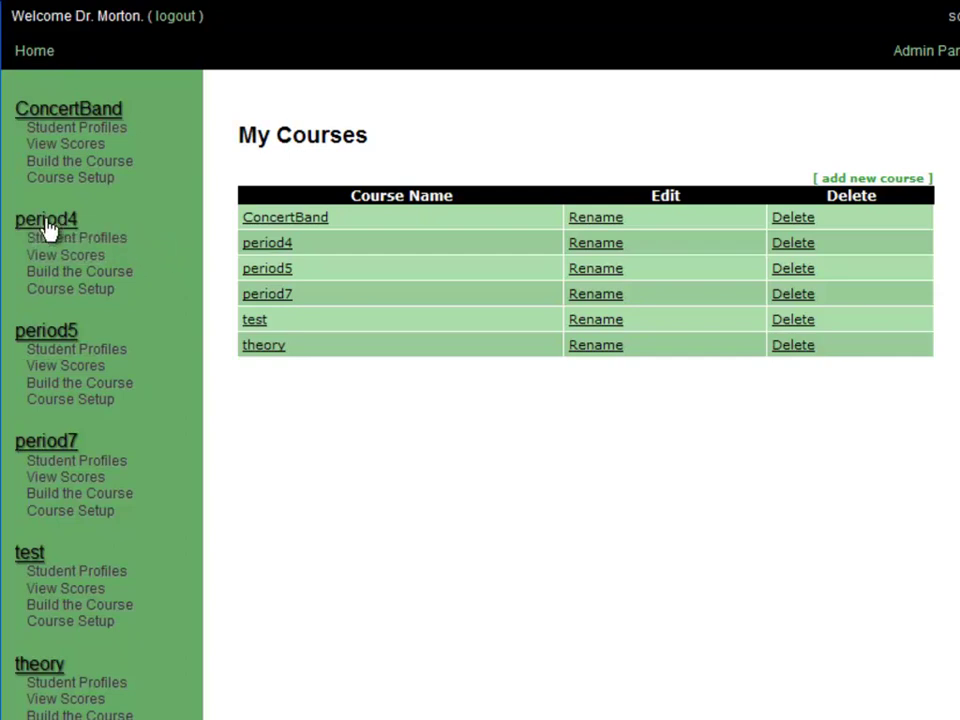
Step: Open the Student Profiles roster for the period4 class
click(116, 241)
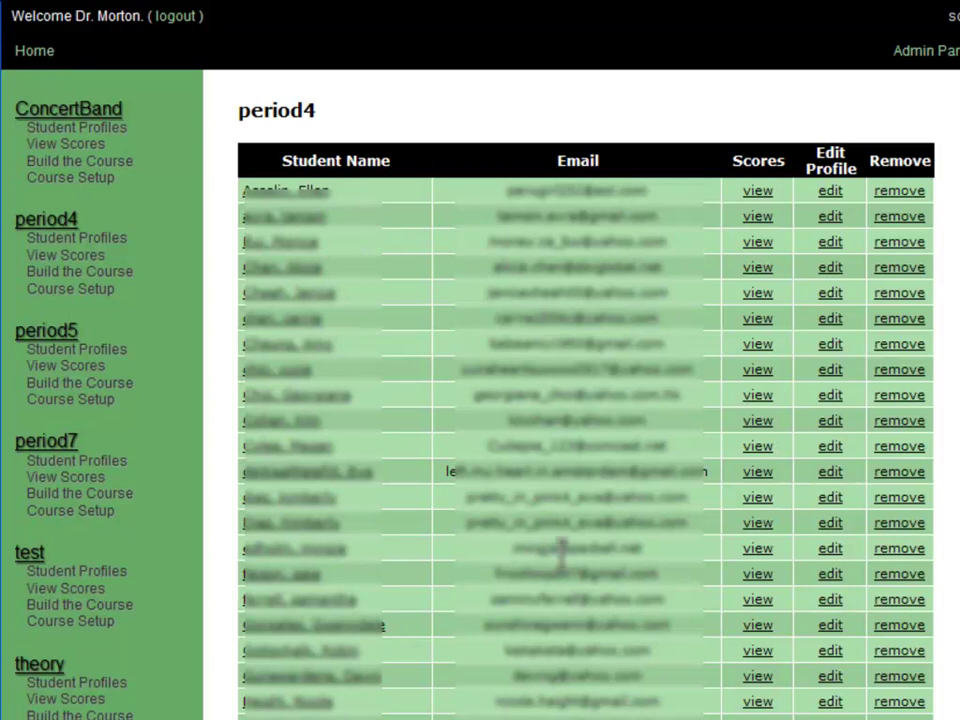
click(829, 192)
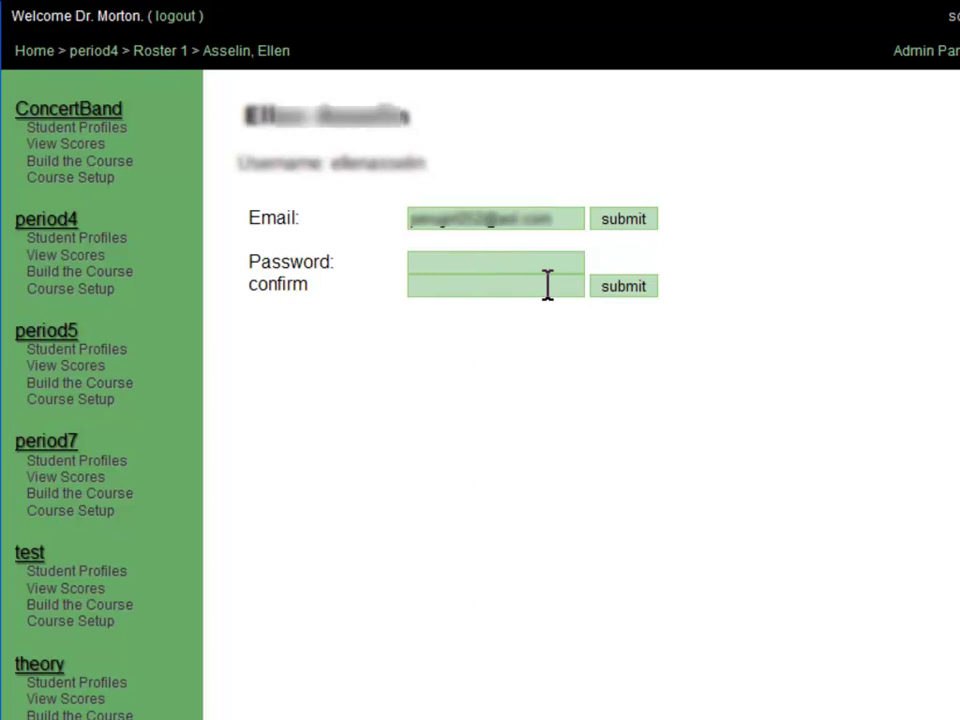
click(113, 245)
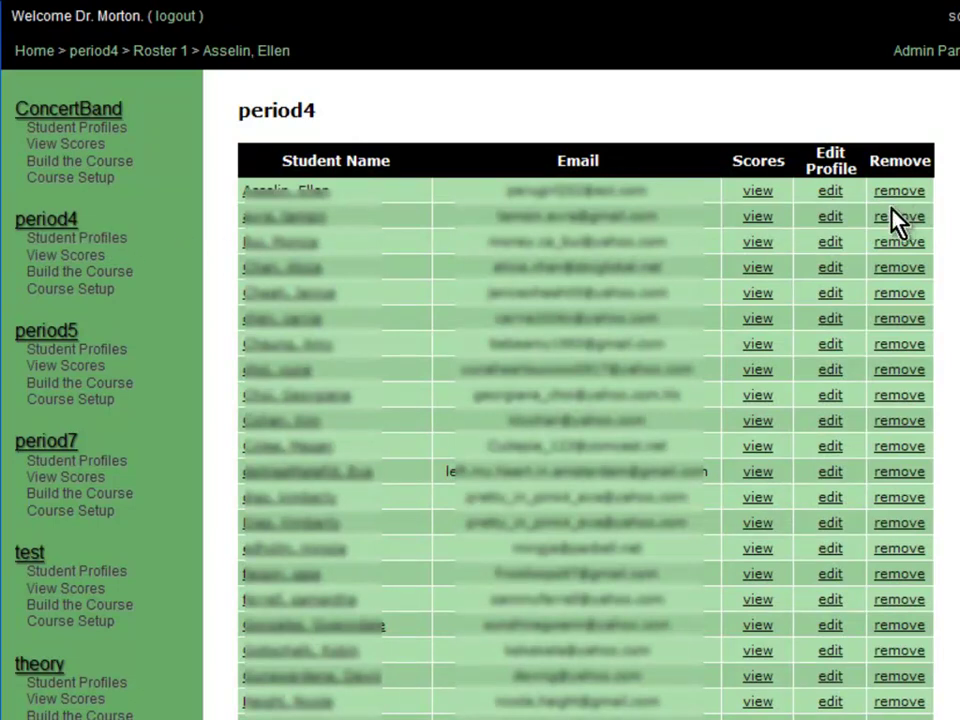
scroll(885, 328, down, 3)
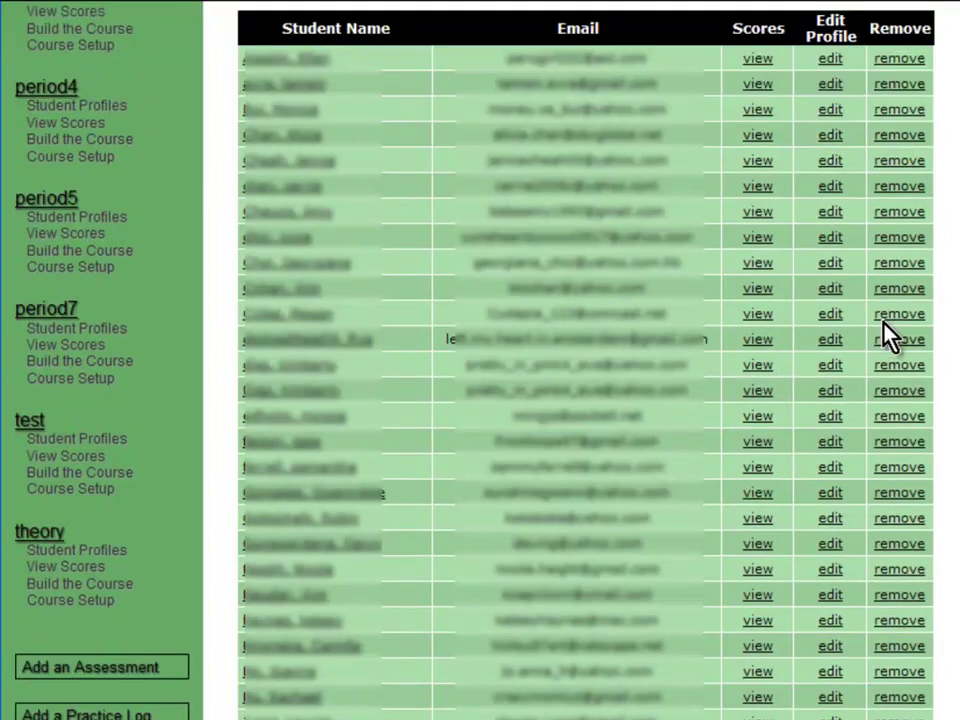
scroll(885, 335, down, 5)
scroll(885, 332, down, 6)
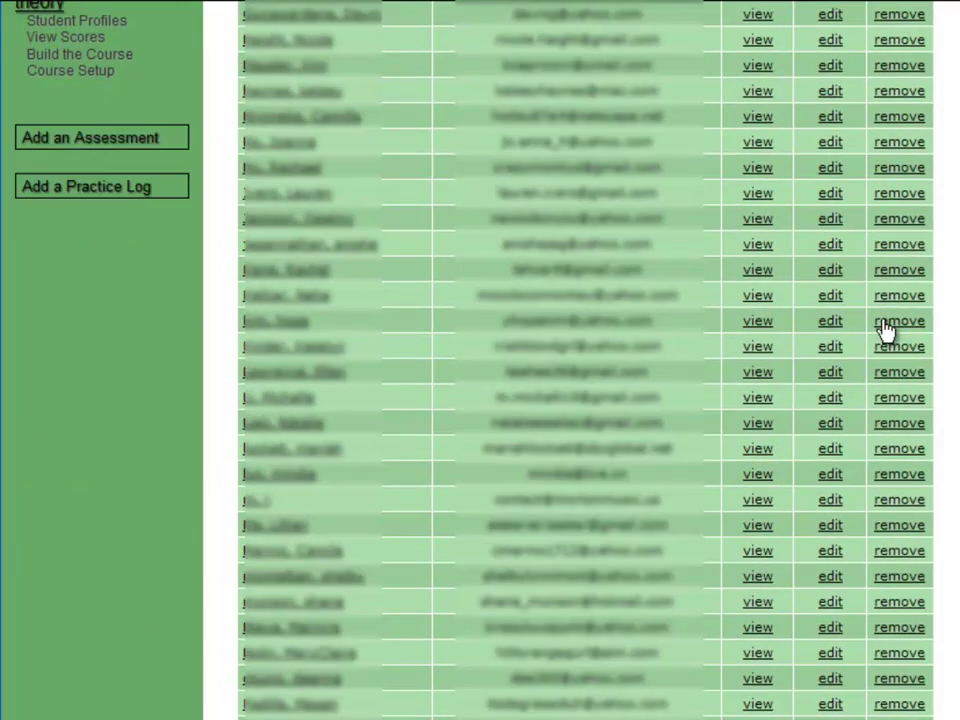
scroll(885, 330, down, 3)
scroll(890, 85, up, 14)
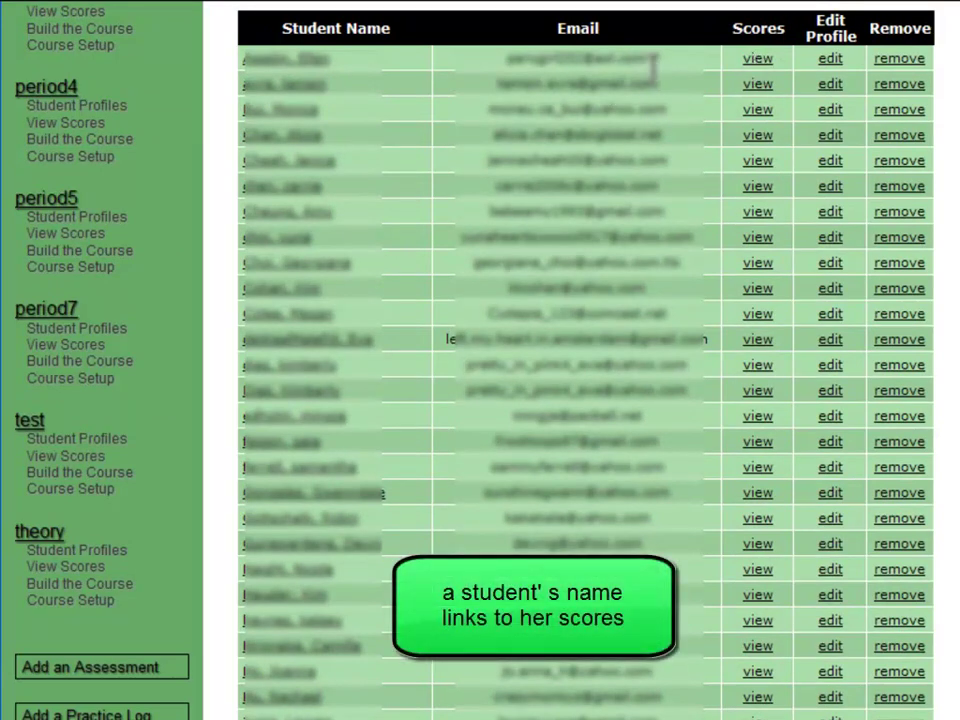
click(754, 62)
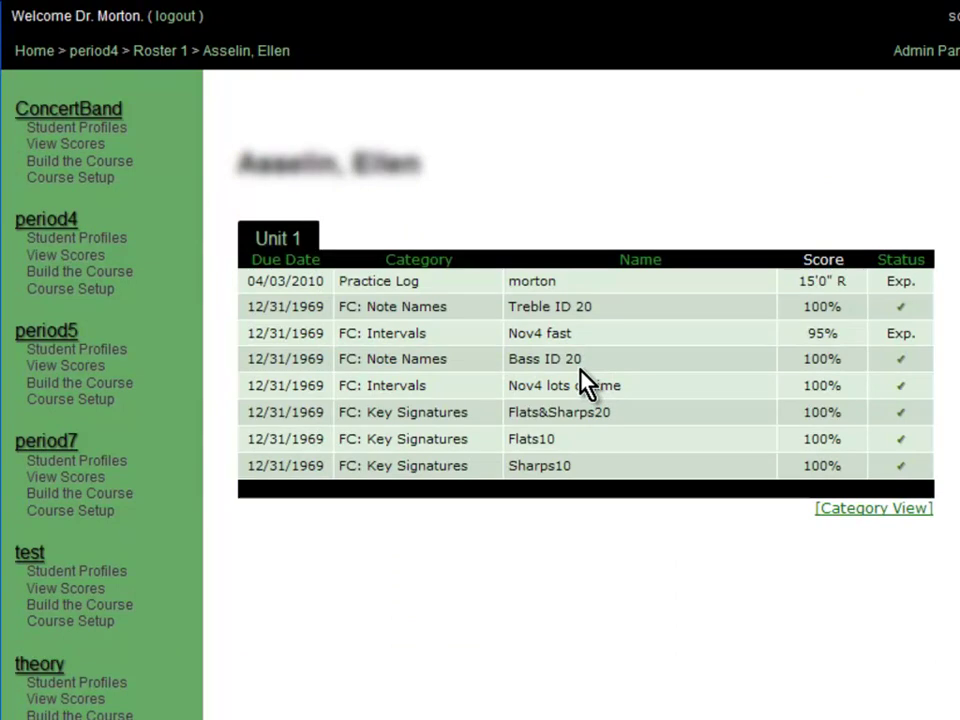
Step: Open period4's View Scores grid and scroll across its Unit 1 assessment columns
click(73, 262)
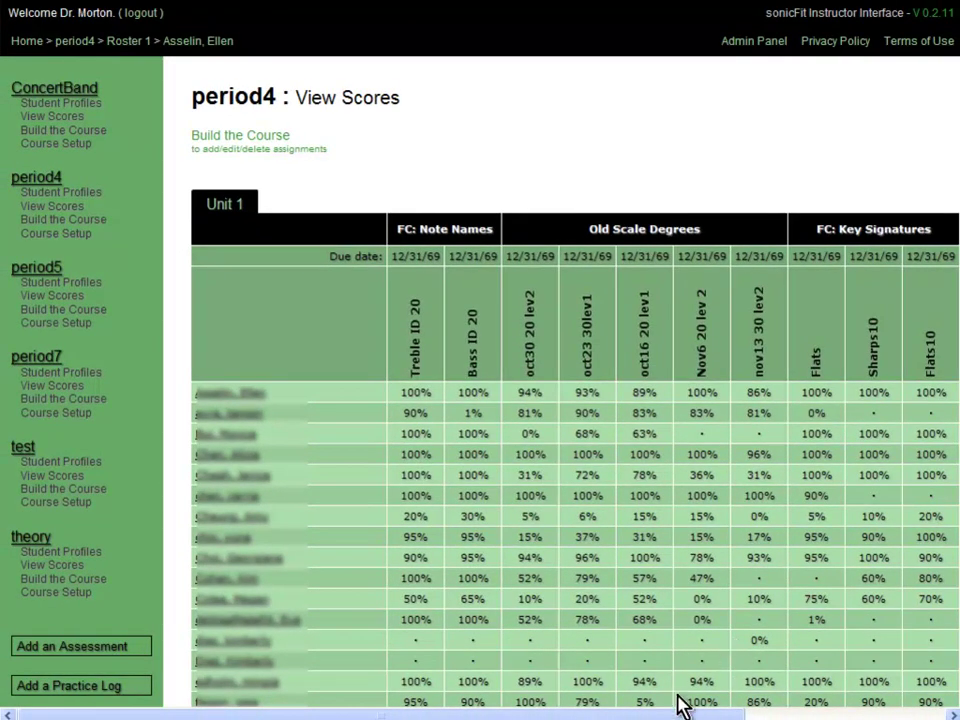
drag(588, 716, 743, 714)
mouse_move(424, 386)
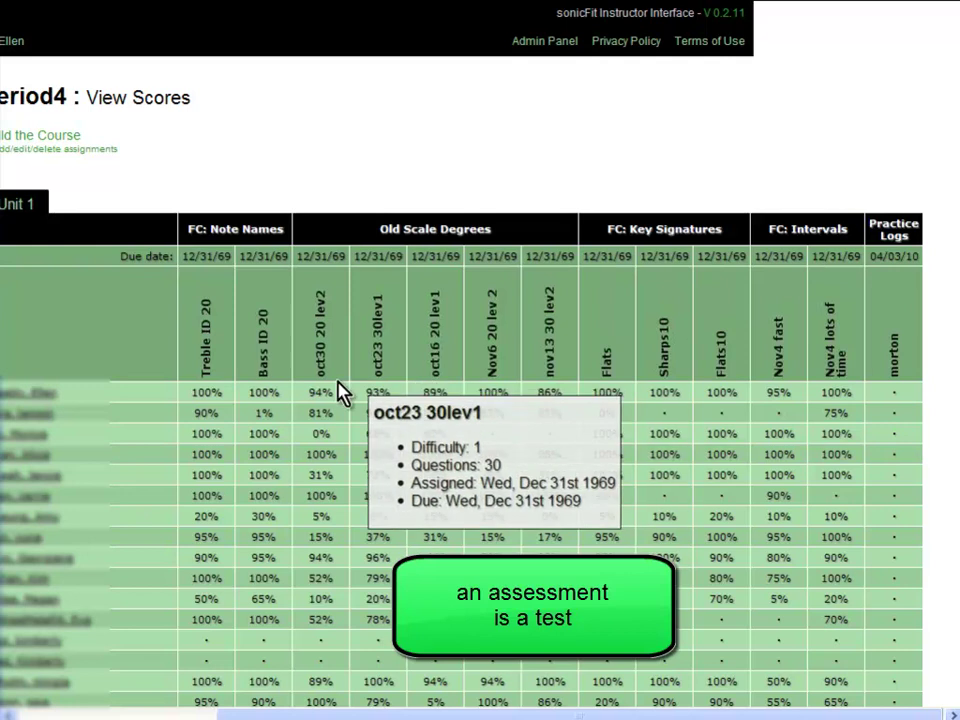
mouse_move(264, 372)
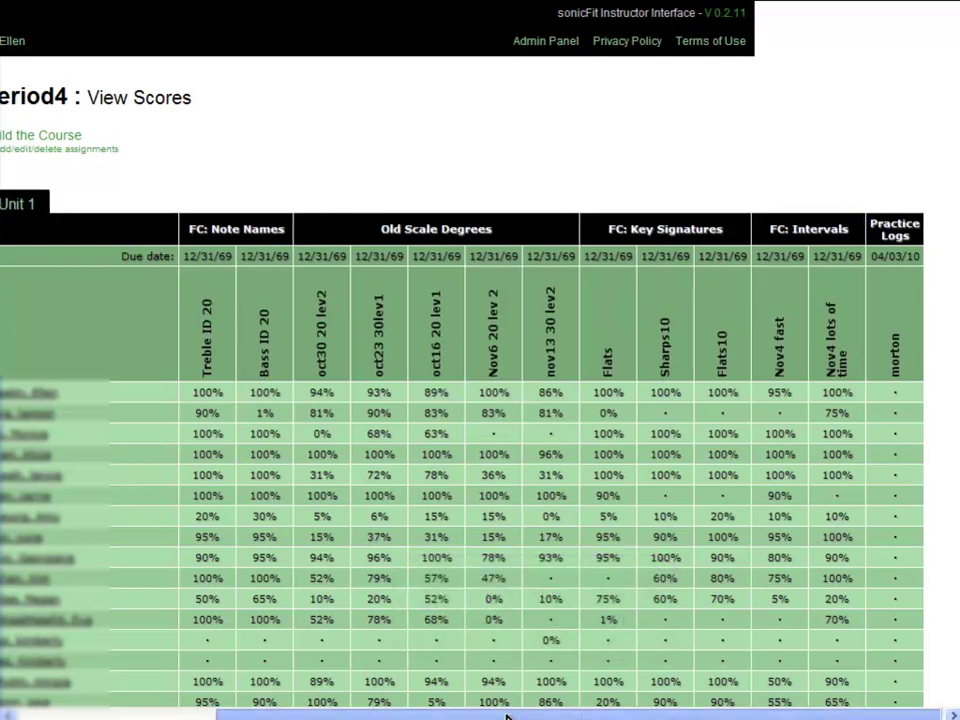
drag(514, 713, 310, 707)
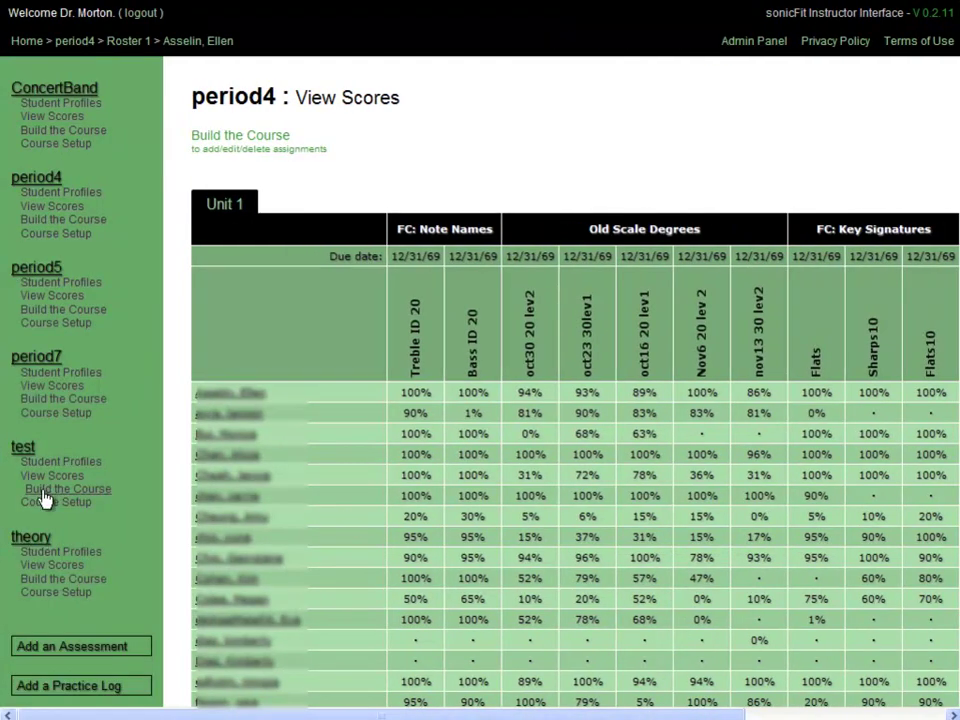
Step: Open the test course's Summer 2010 score grid and inspect the june162010 column
click(43, 478)
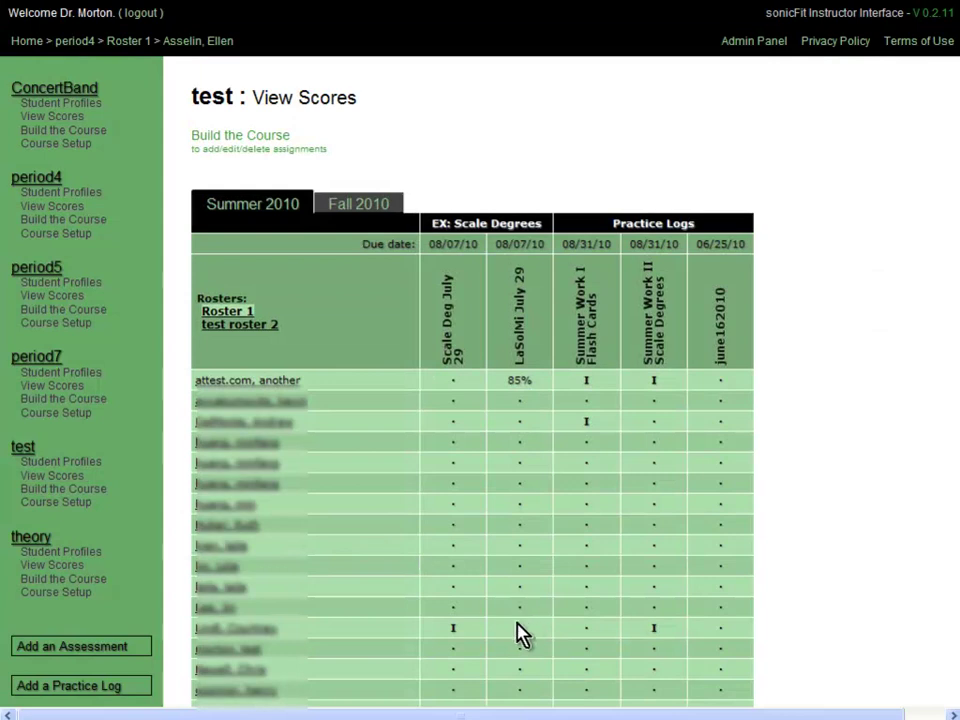
scroll(510, 640, down, 3)
mouse_move(718, 502)
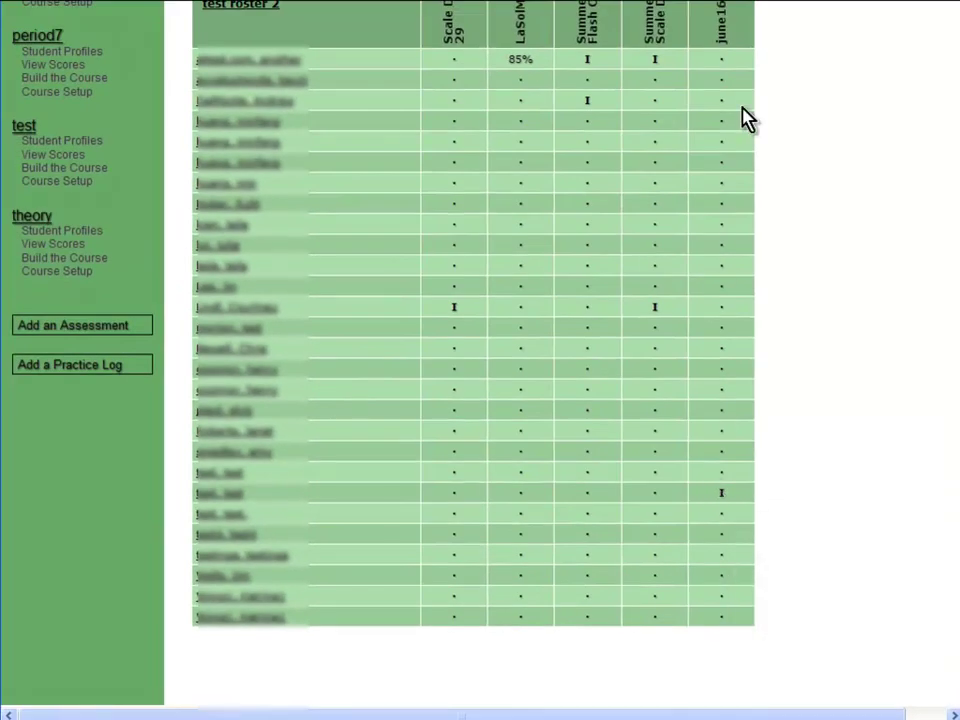
mouse_move(718, 33)
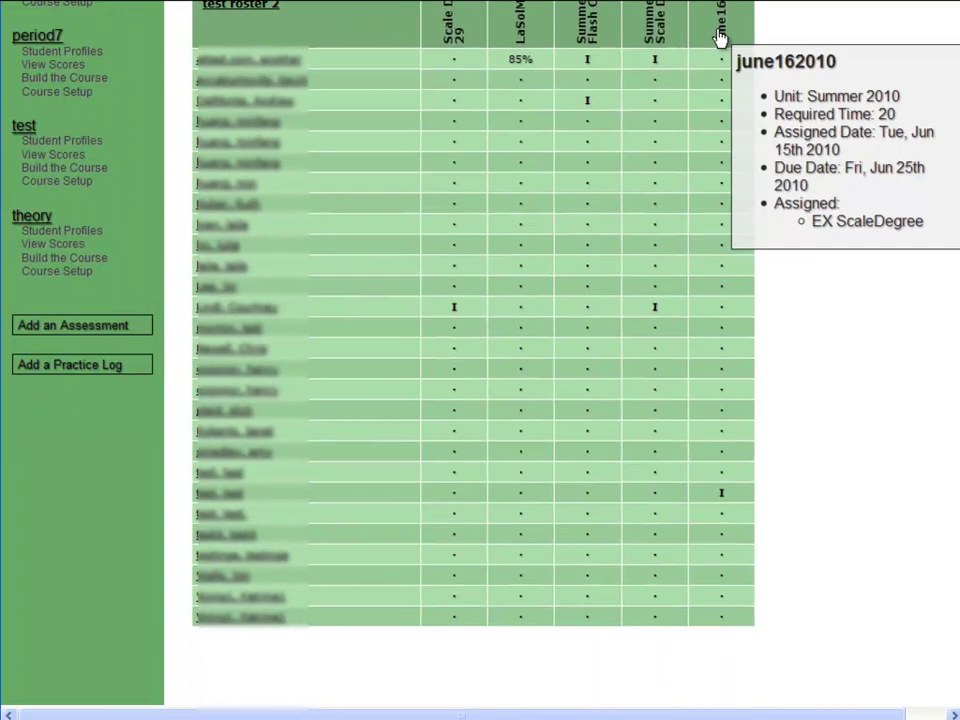
scroll(465, 450, up, 3)
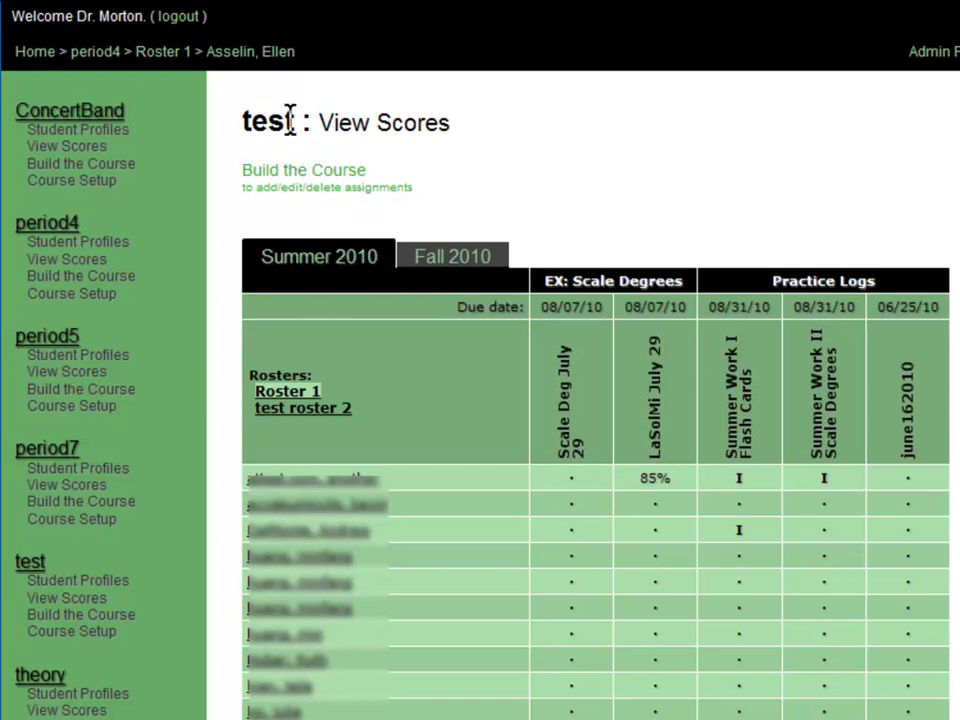
Step: Open Build the Course for test and tick the LaSolMi July 29 assignment
click(317, 179)
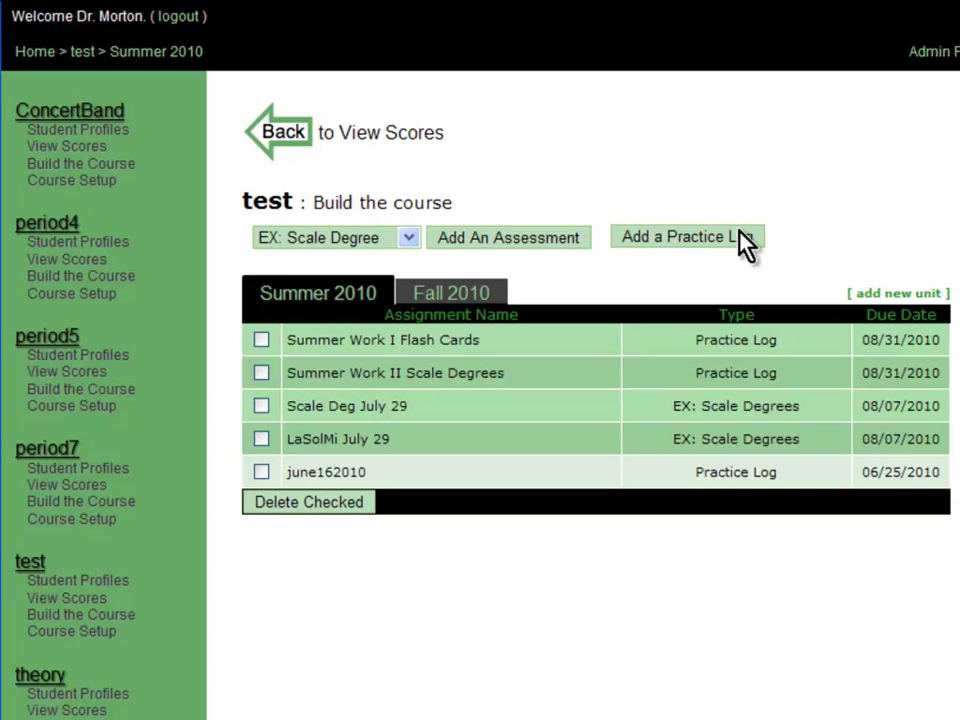
mouse_move(474, 343)
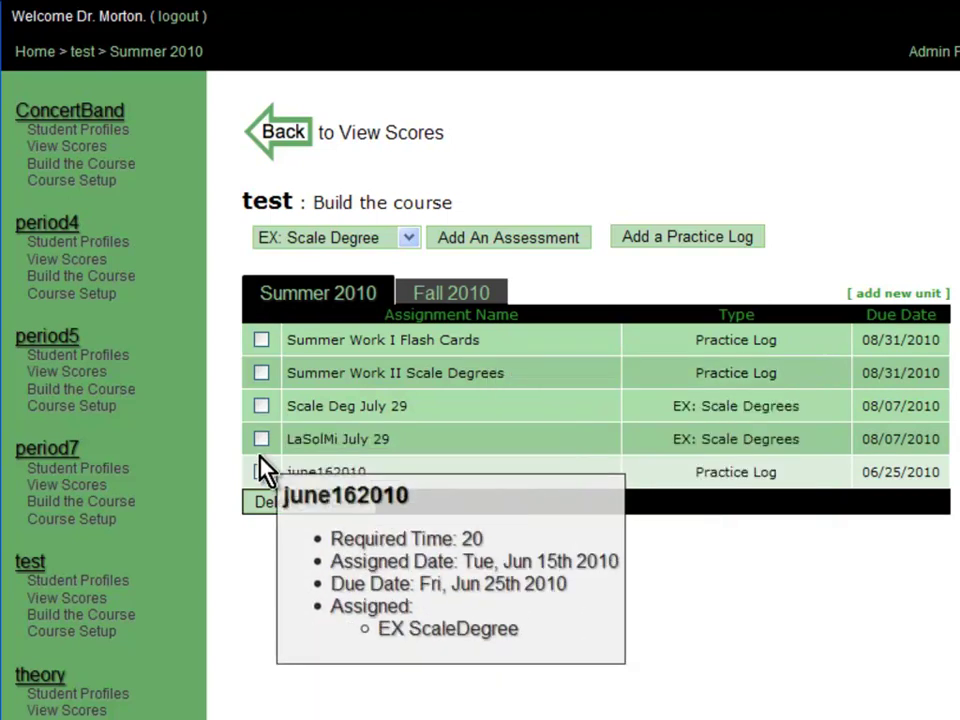
click(260, 440)
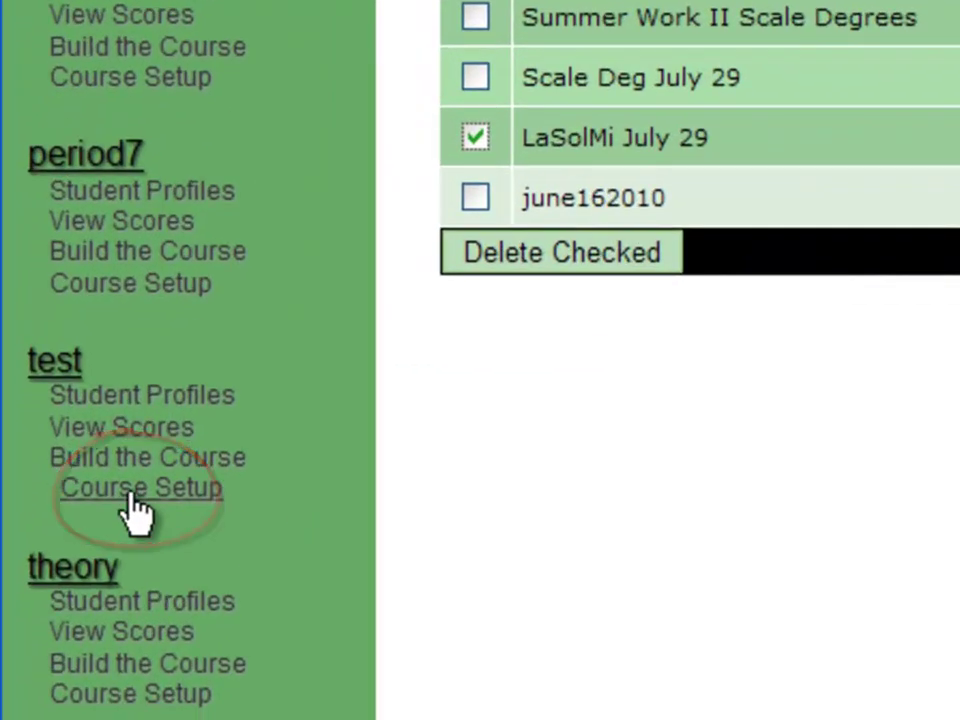
Step: Open Course Setup for the test course to manage its rosters and units
click(133, 496)
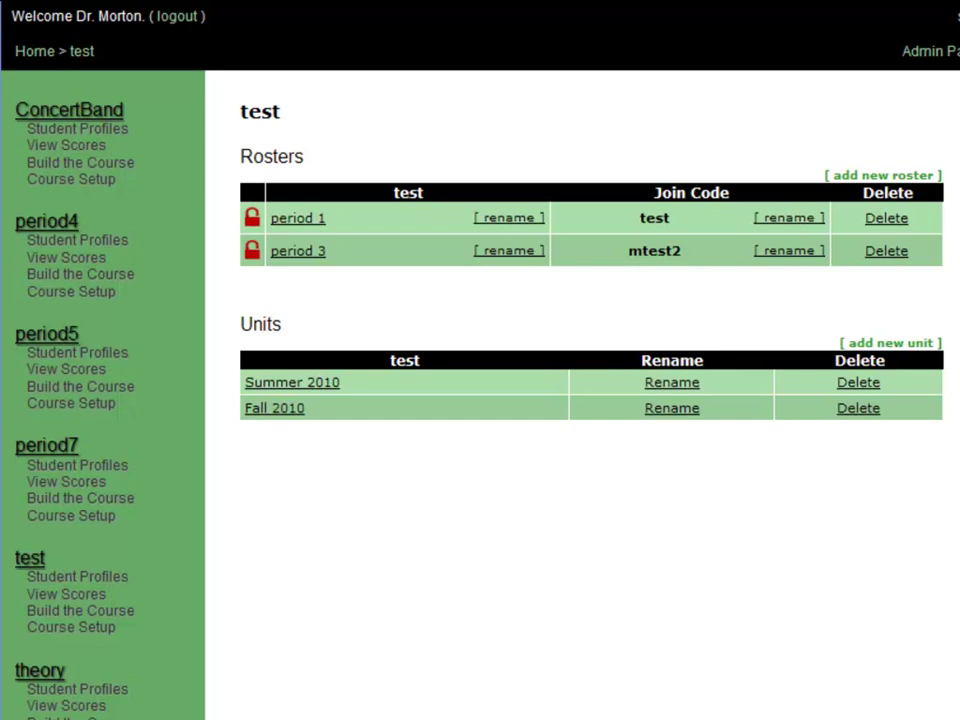
Step: Show the test course's Fall 2010 scores, filtered to the period 1 roster
click(75, 596)
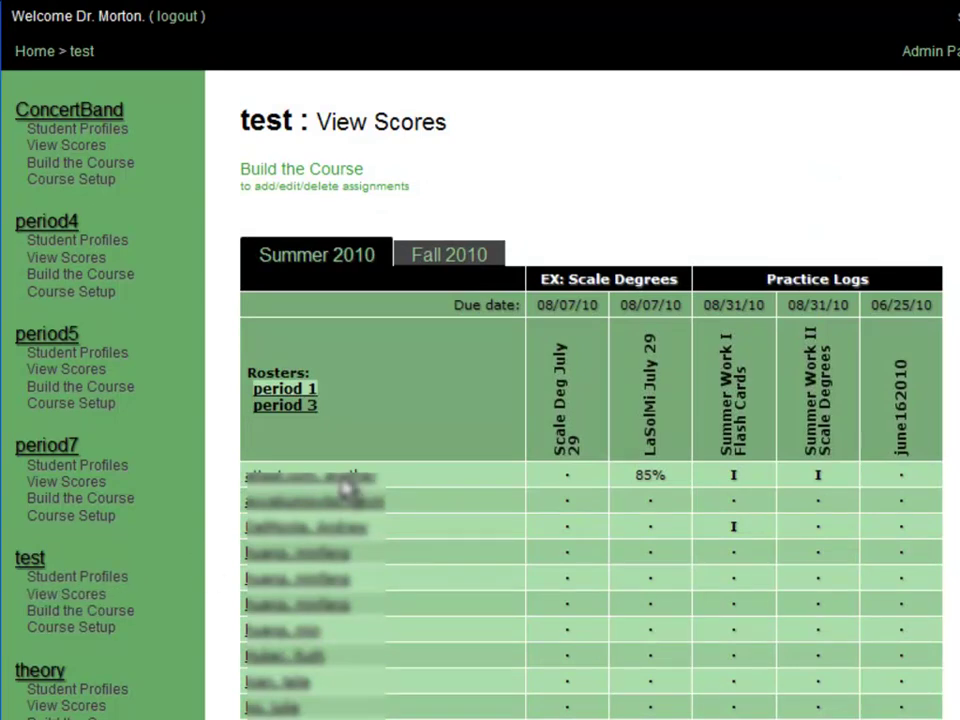
click(447, 263)
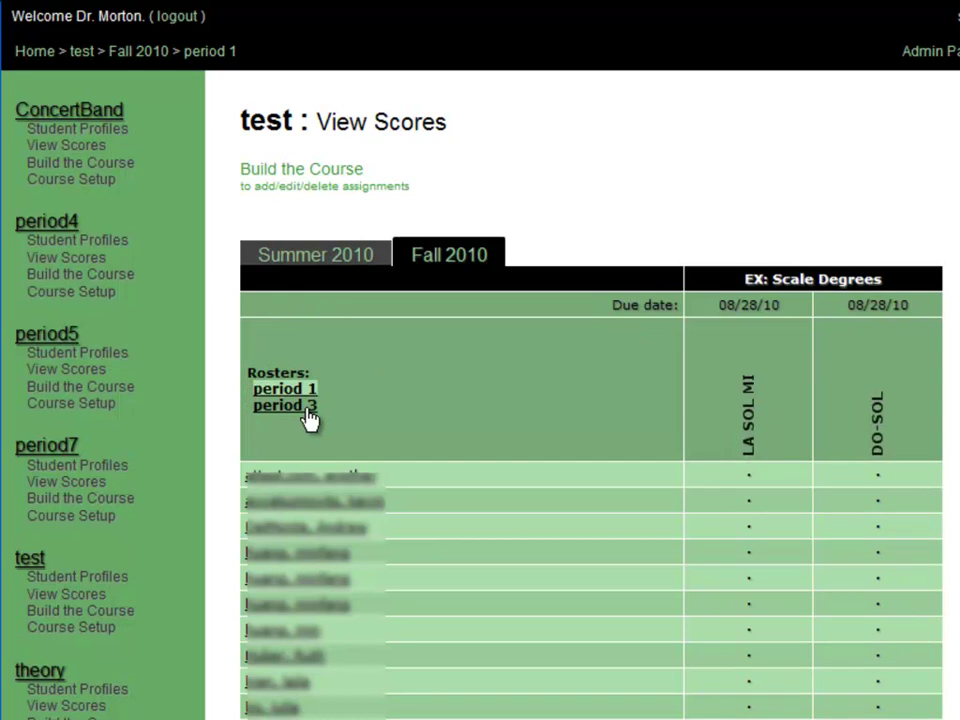
click(305, 407)
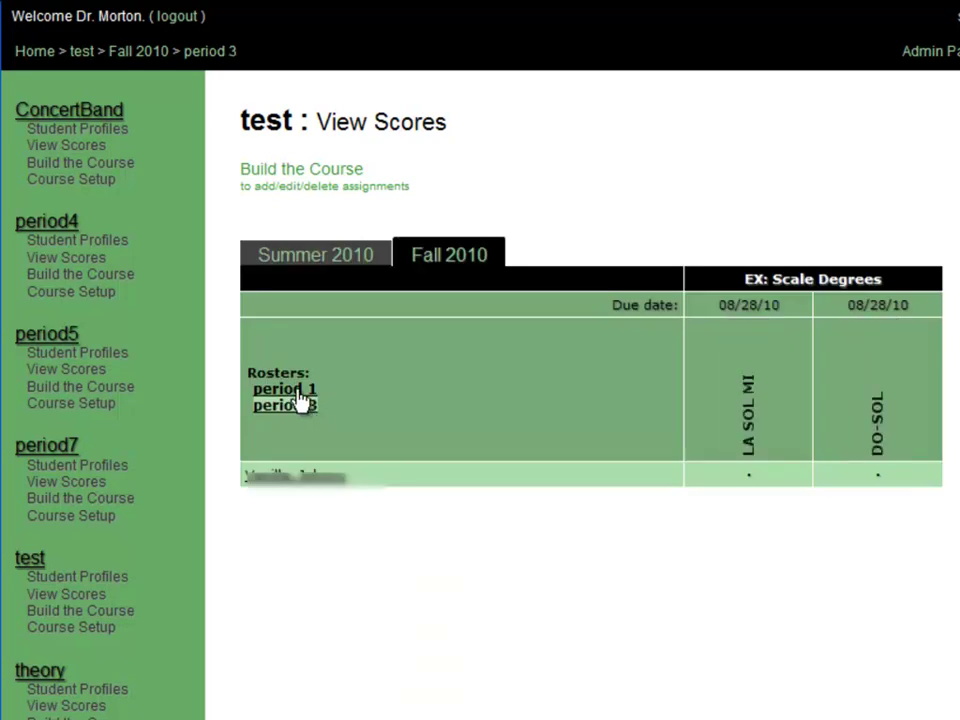
click(302, 394)
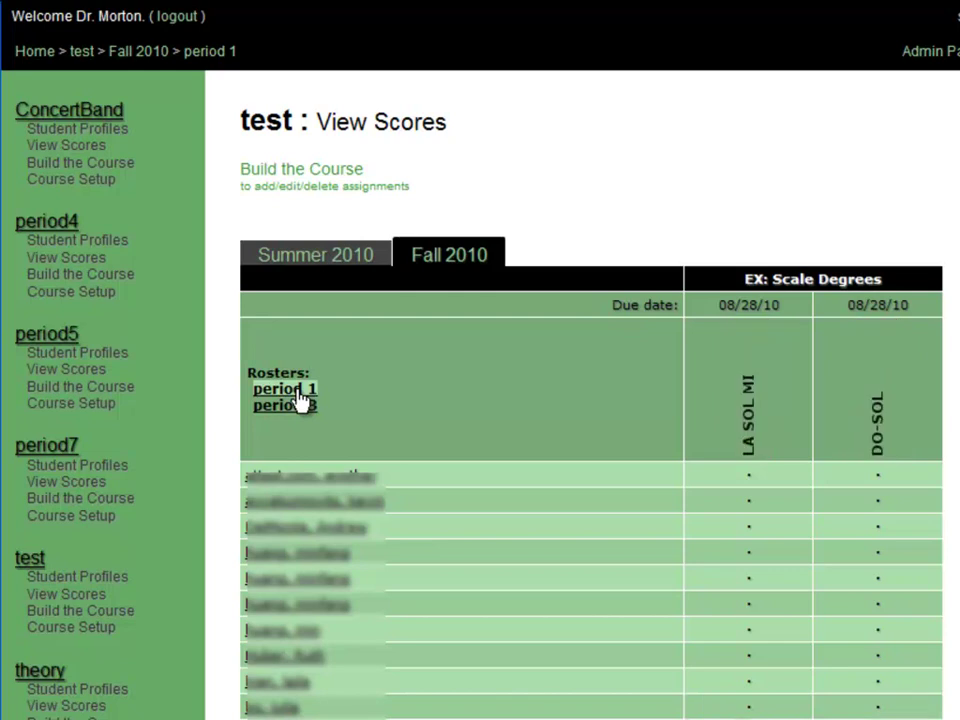